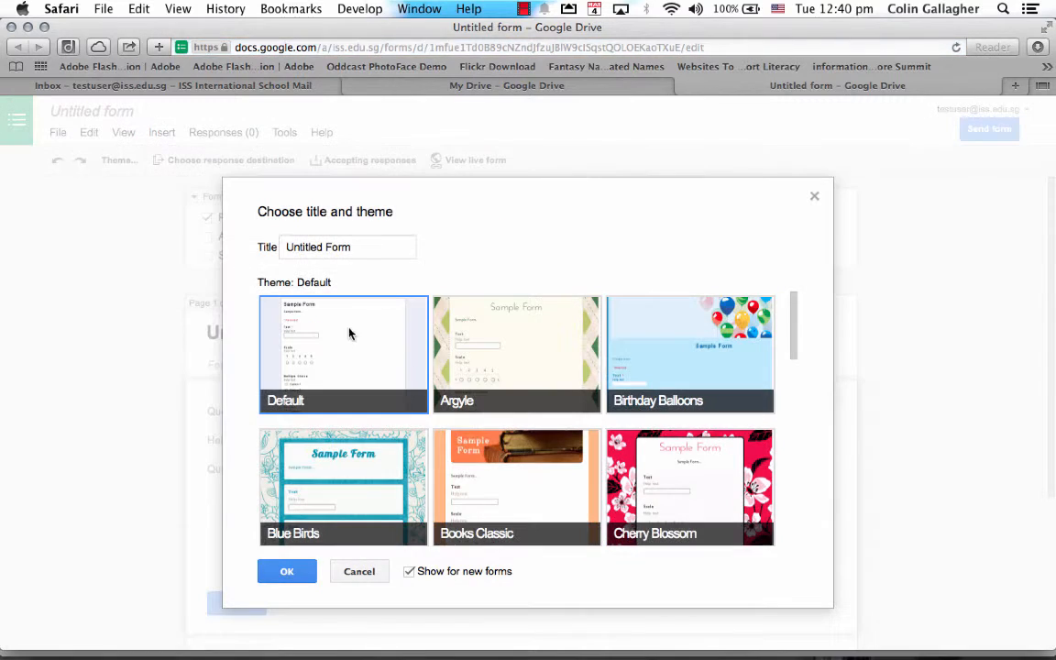
Retitle the new form 'Parent Questions' and apply the Argyle theme.
triple_click(339, 246)
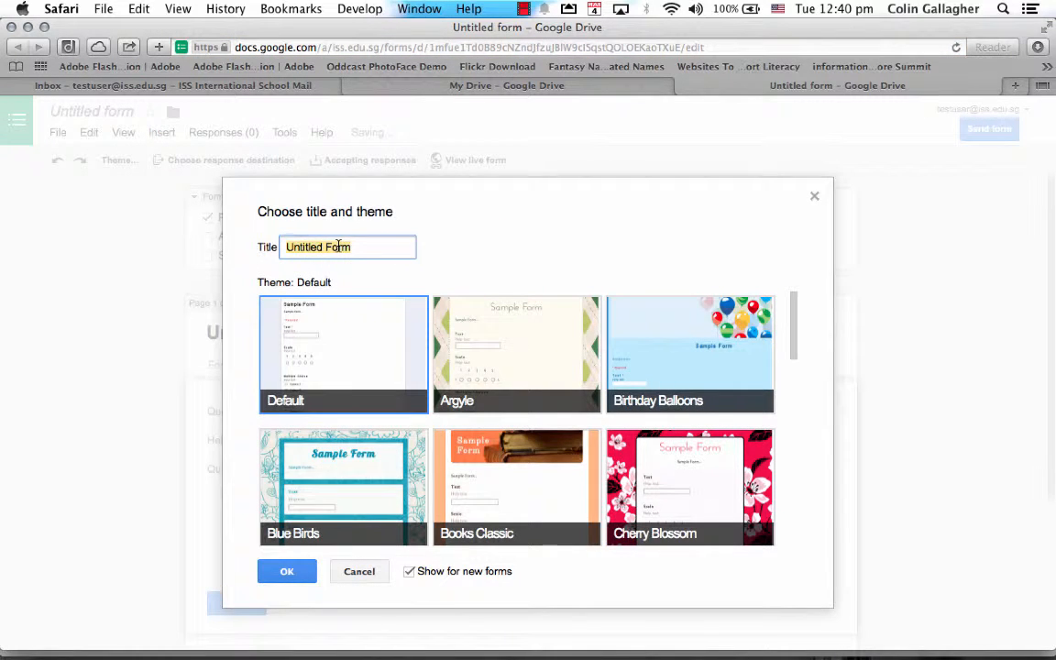
text(Parent Q)
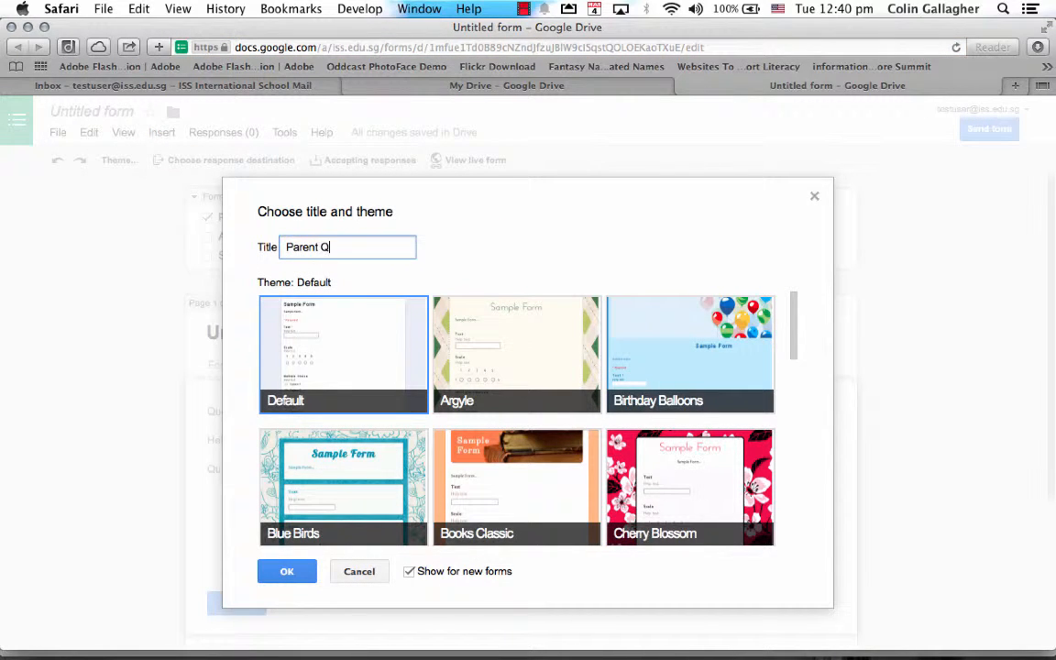
text(uestions)
click(499, 335)
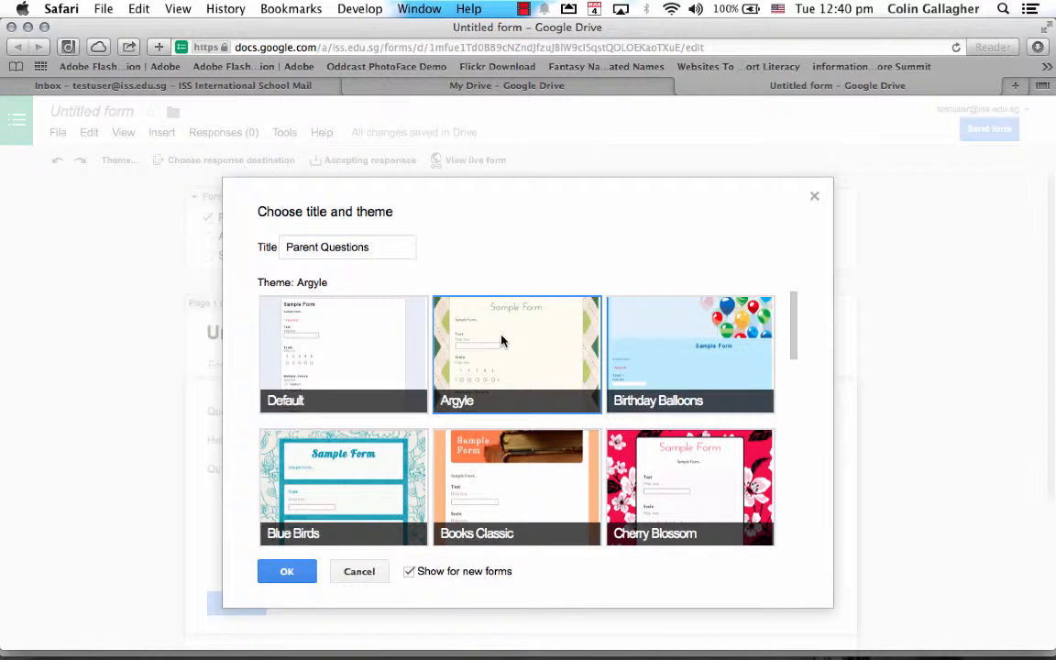
click(281, 573)
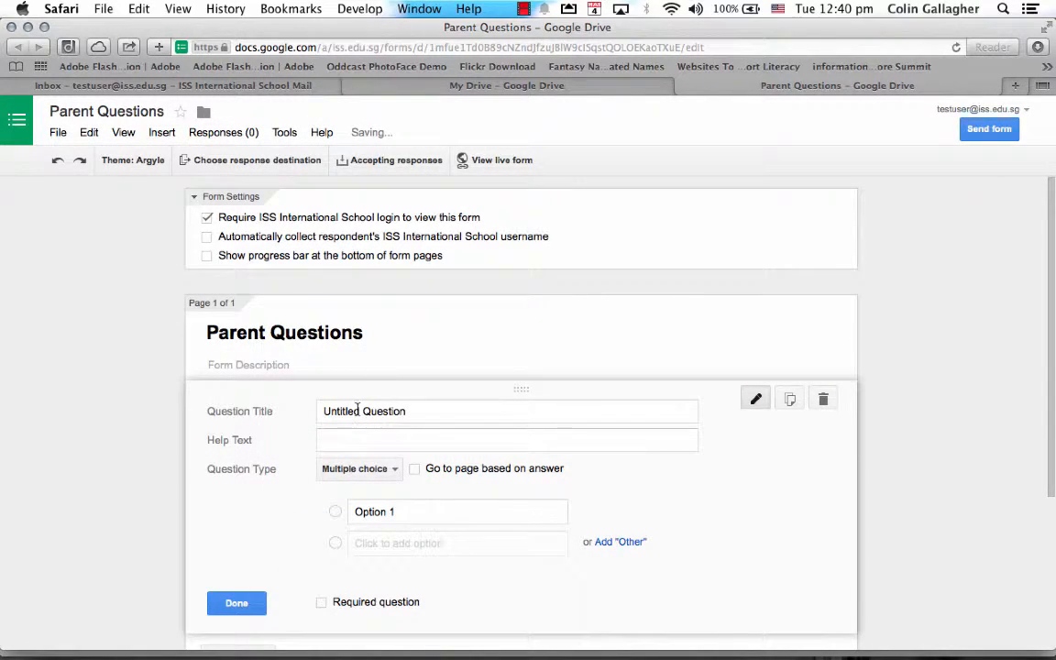
Title the first question 'What day of the week is best for your meeting' with Monday as its first choice.
scroll(160, 414, down, 3)
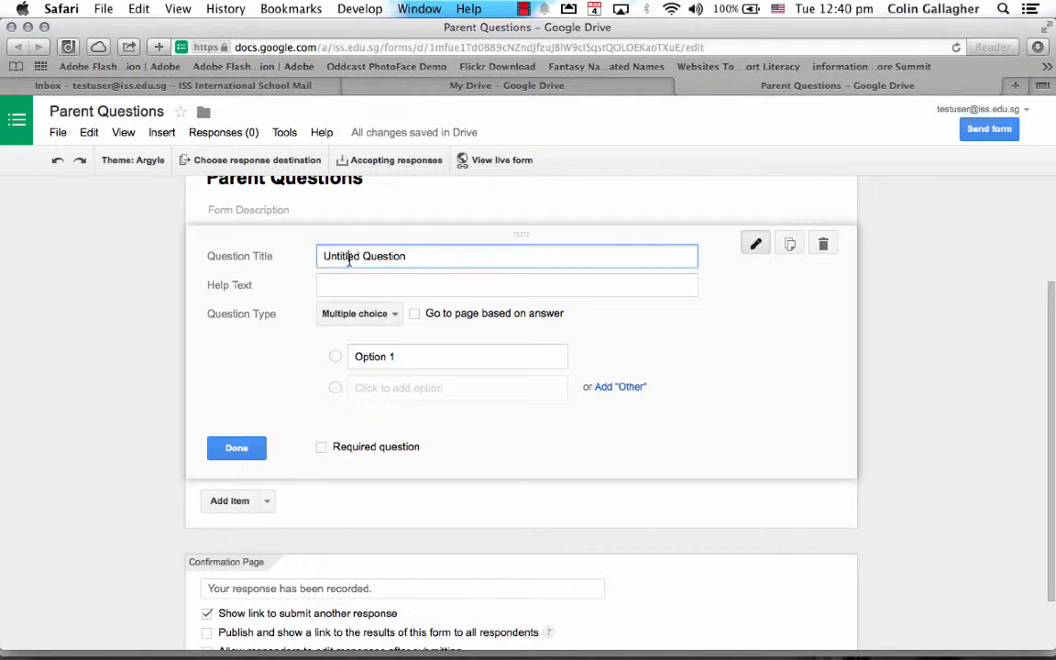
drag(319, 257, 408, 257)
text(What day o)
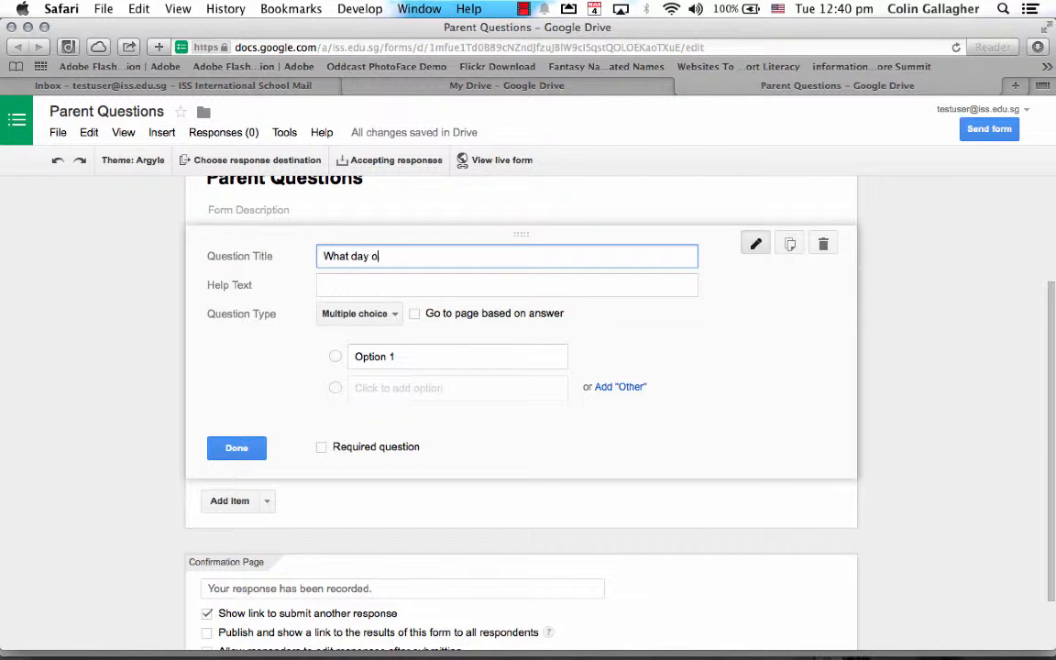
text(f the week is best for yo)
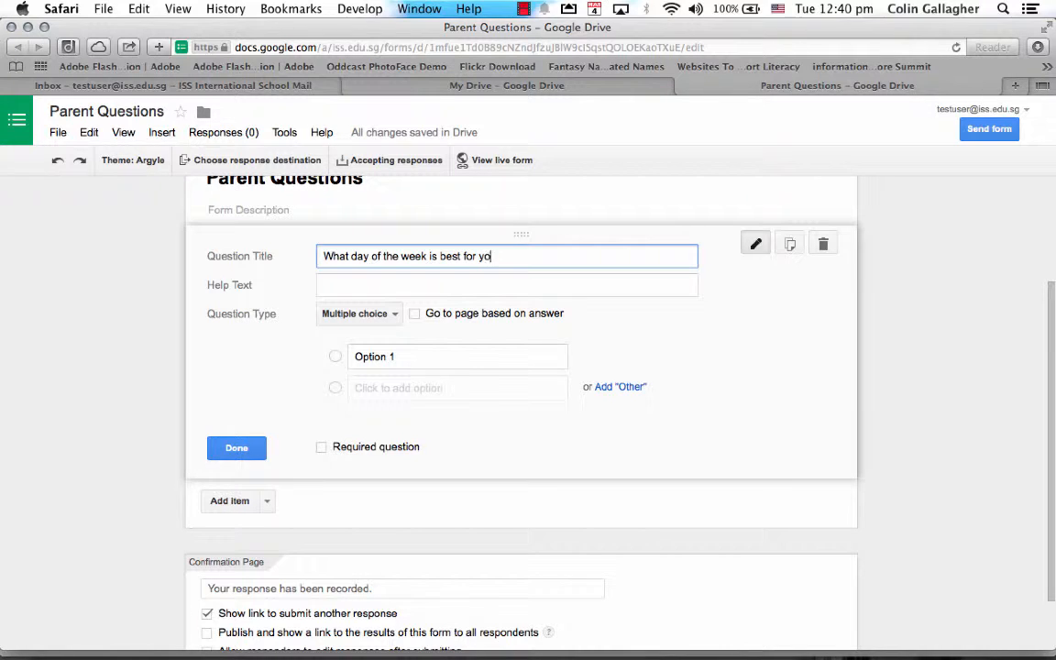
text(ur meeting?)
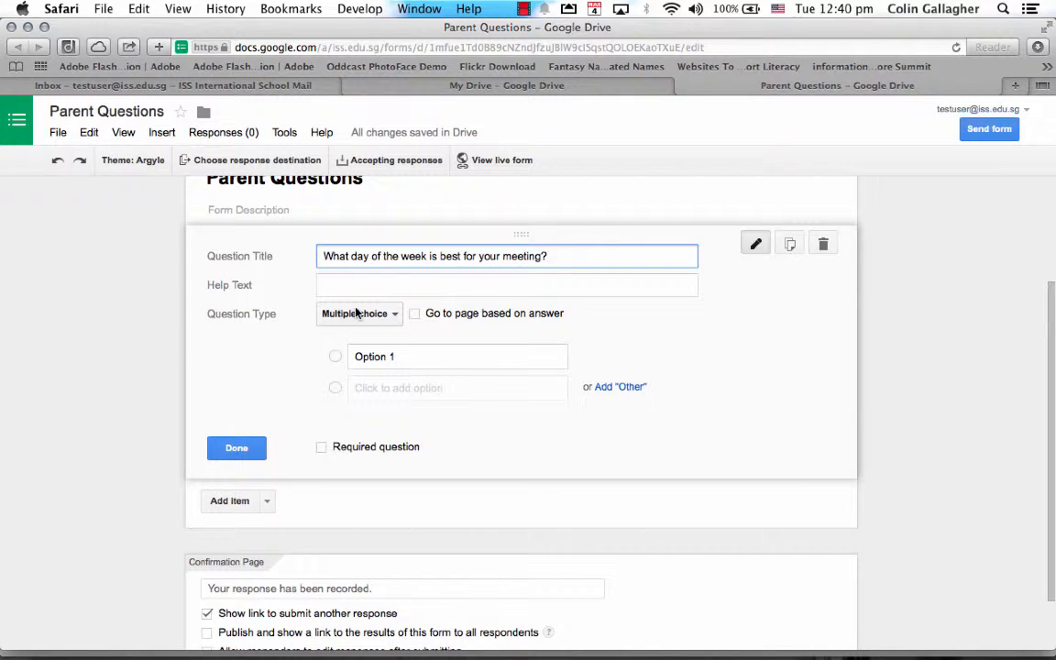
click(380, 358)
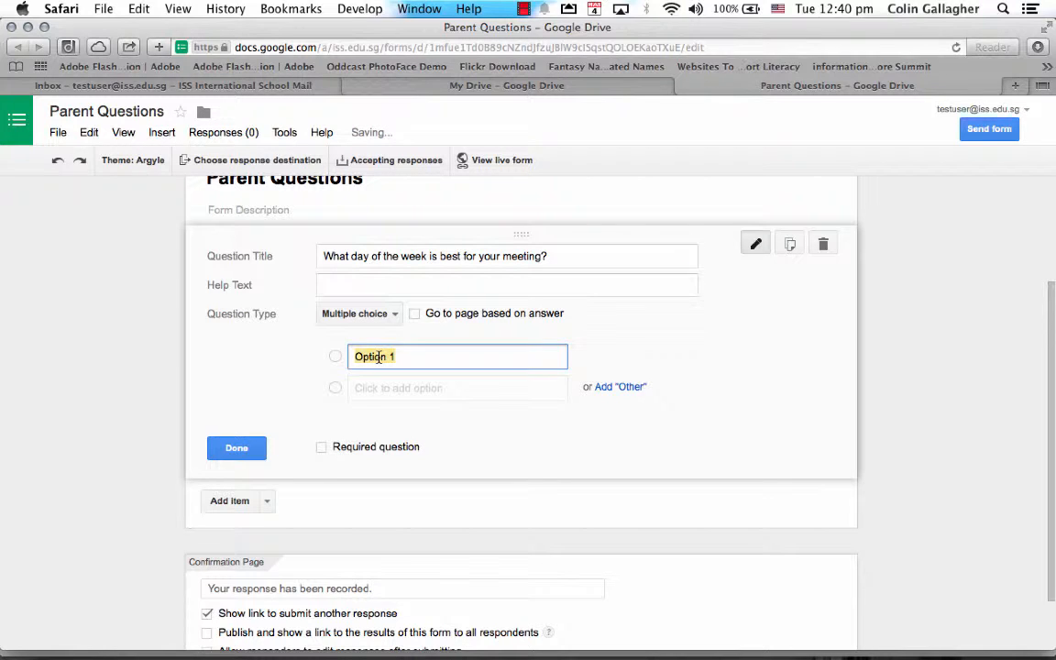
text(Monday)
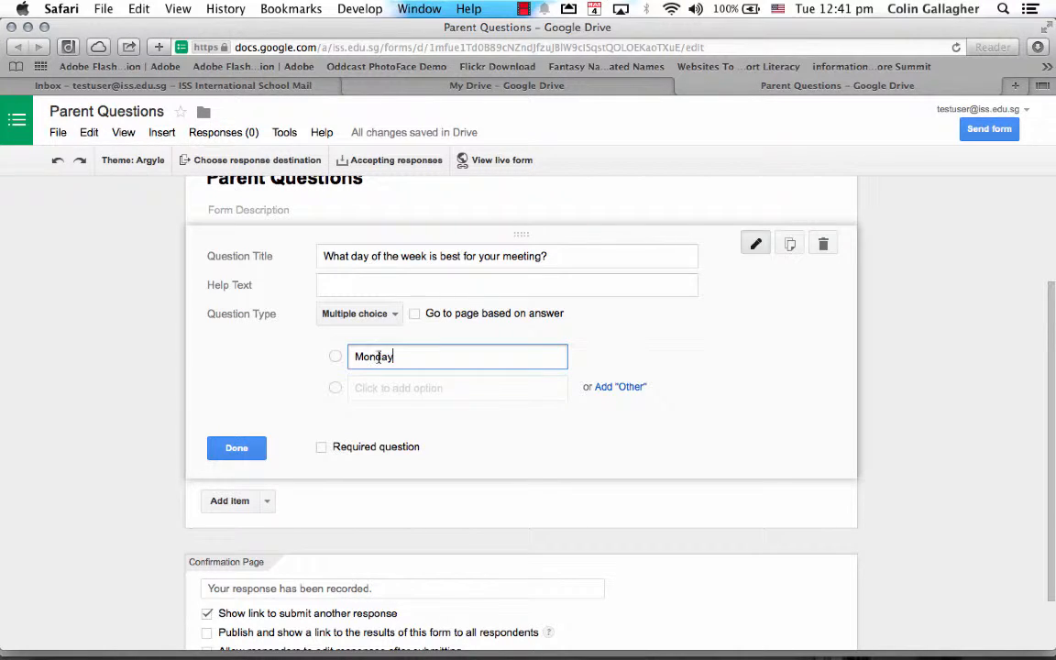
Add Tuesday as a second choice and mark the meeting-day question required.
click(381, 388)
key(BackSpace)
key(BackSpace)
key(BackSpace)
key(BackSpace)
key(BackSpace)
key(BackSpace)
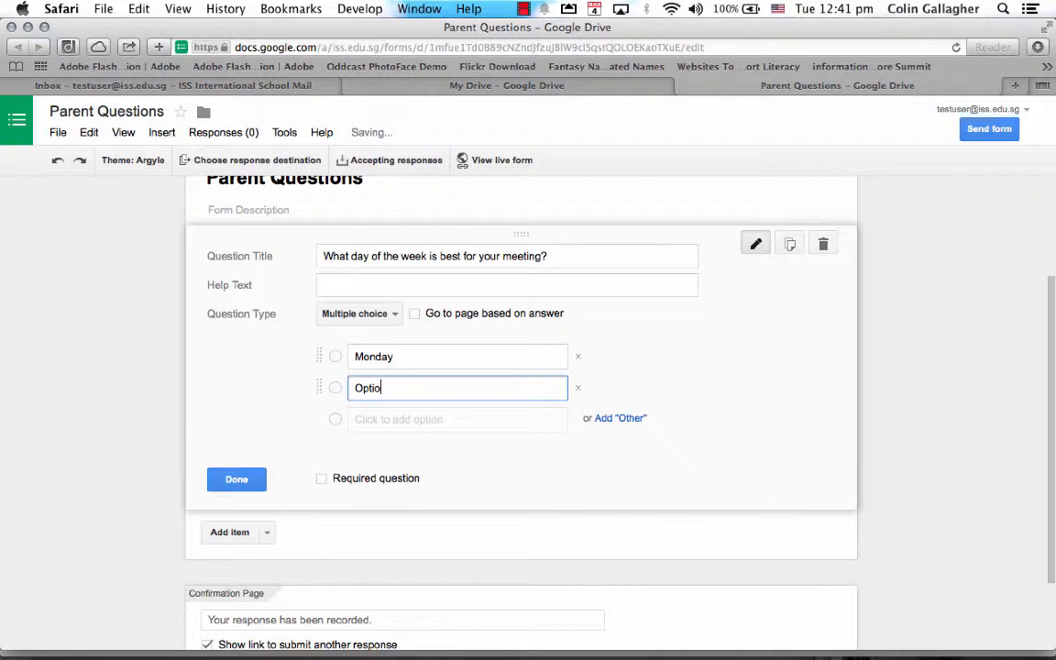
key(BackSpace)
key(BackSpace)
text(Tuesd)
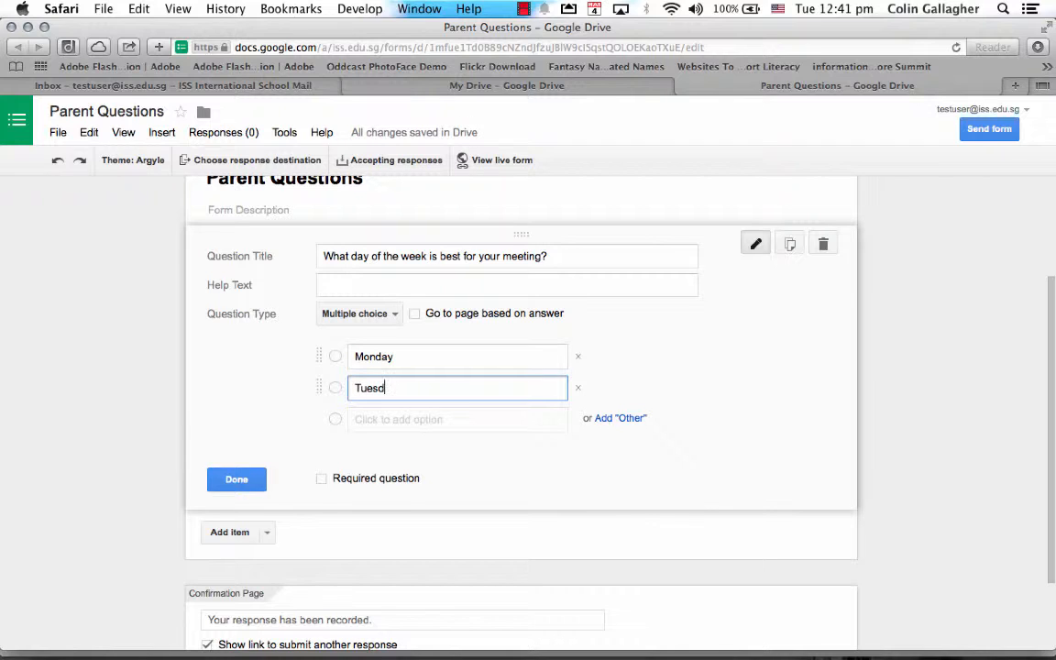
text(ay)
click(322, 477)
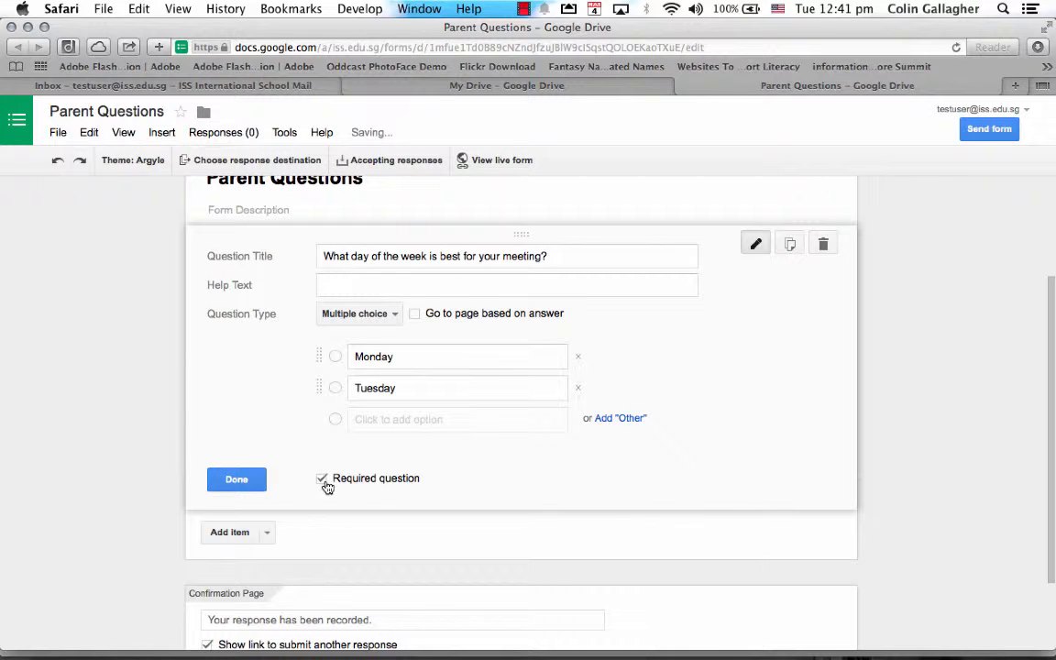
click(267, 533)
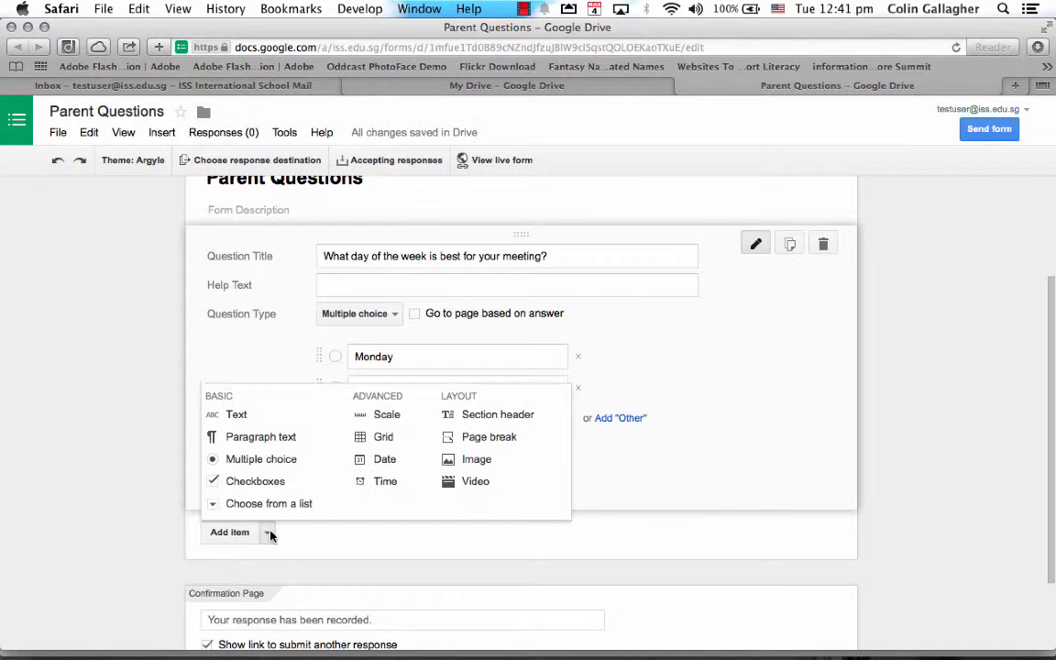
Add a required Text question 'What days of the week is best?' below the meeting-day question.
click(271, 421)
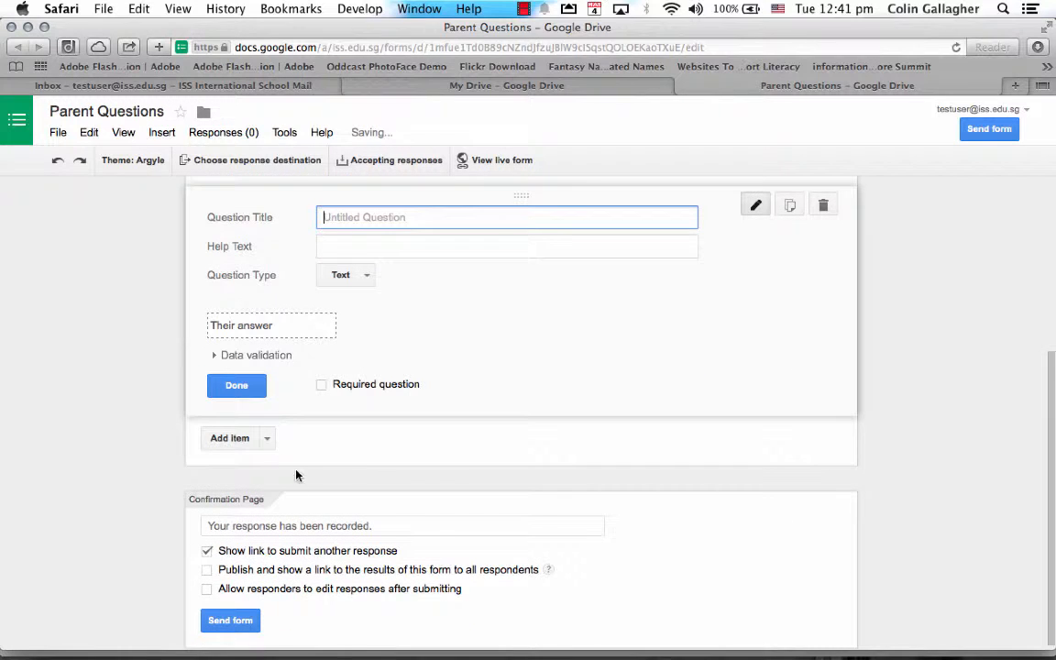
scroll(376, 280, up, 3)
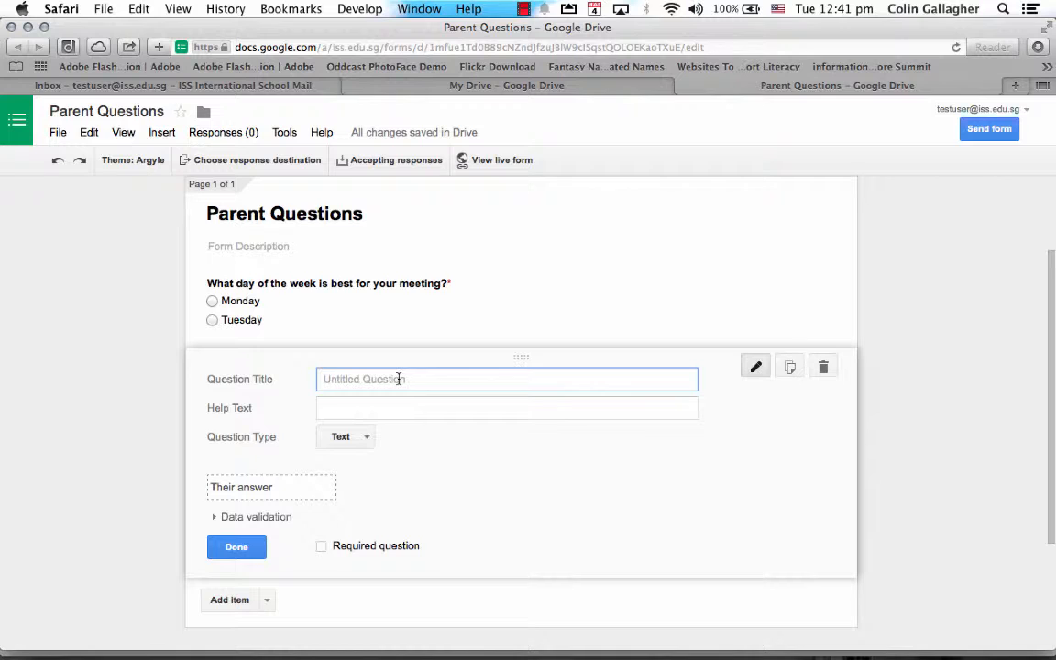
text(What days of the week is bes)
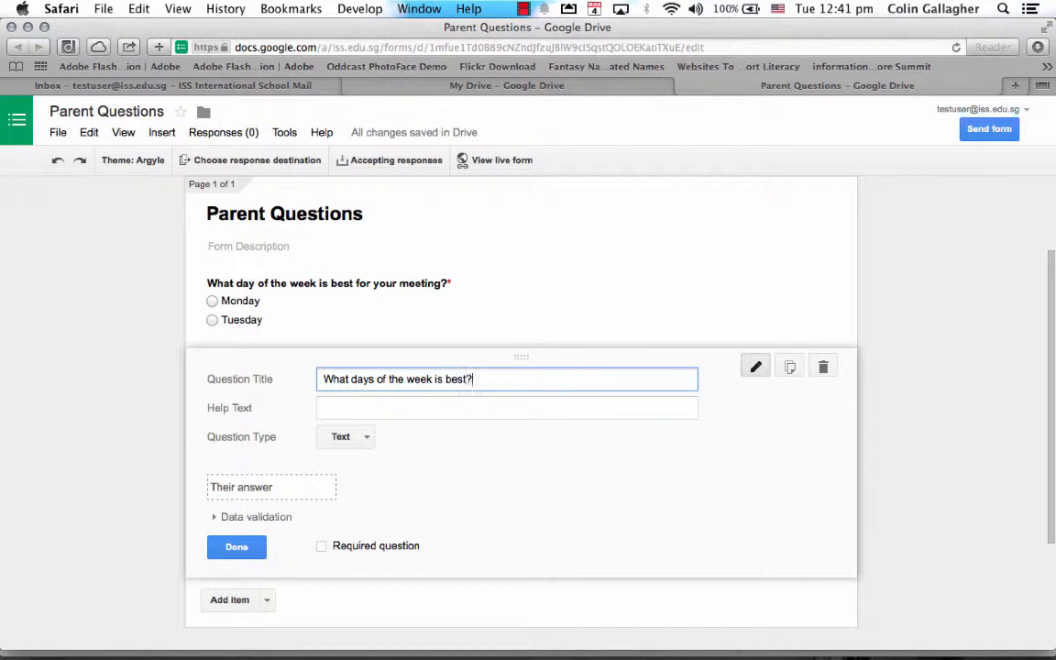
text(t?)
click(399, 411)
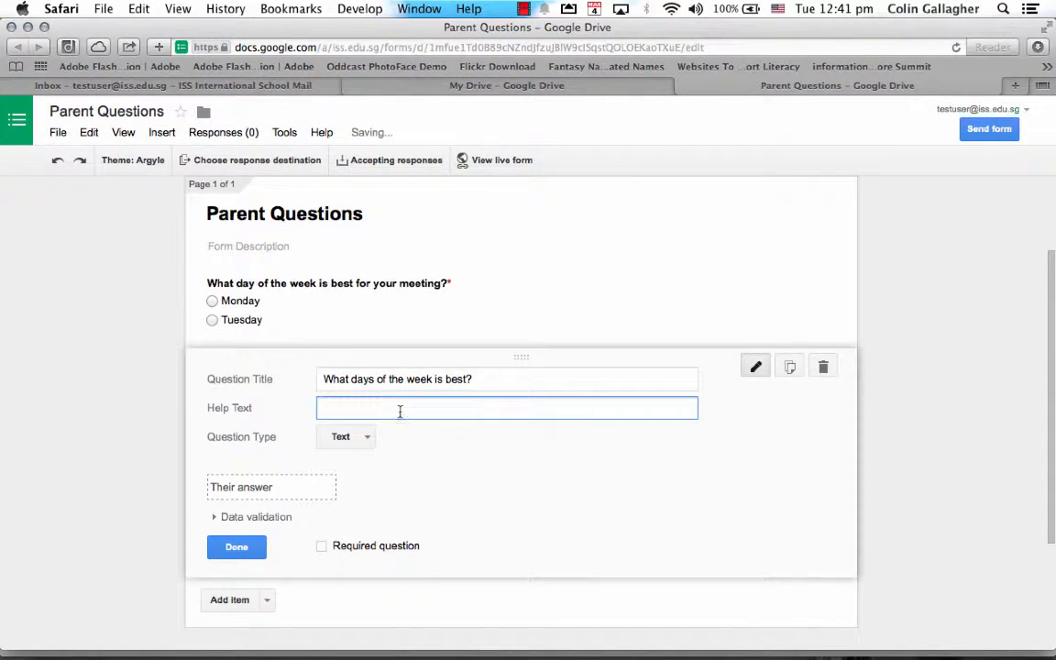
click(321, 546)
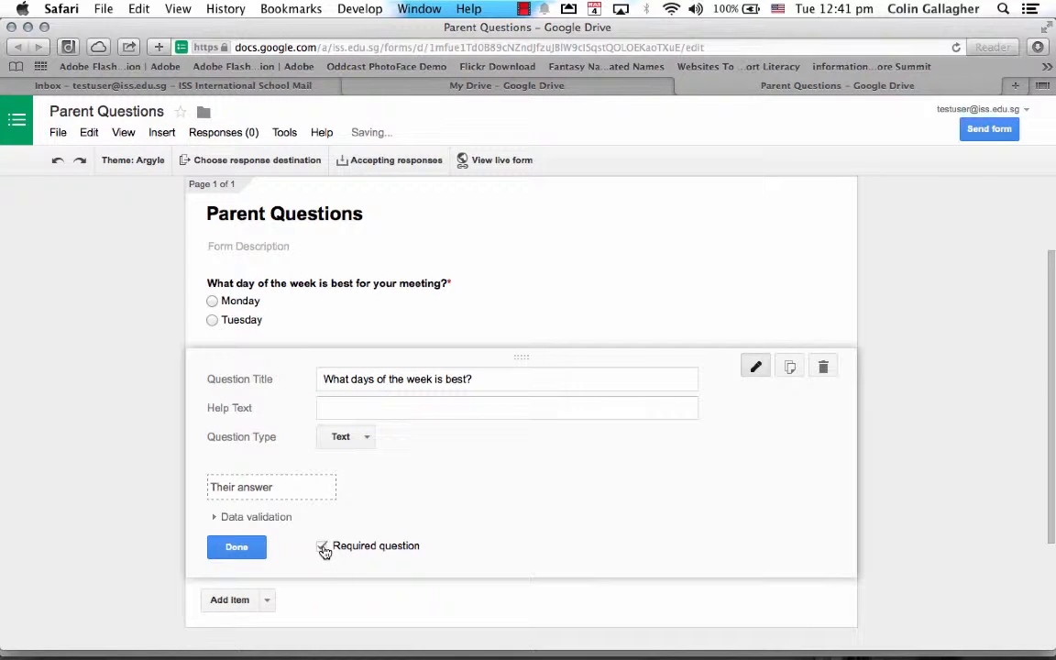
click(236, 548)
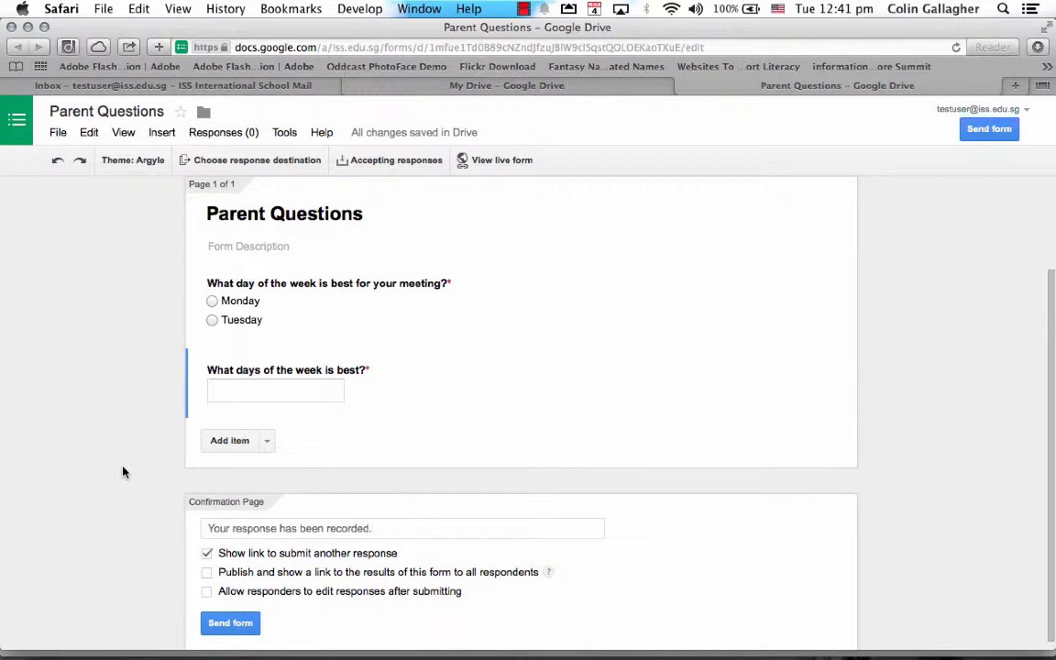
click(267, 441)
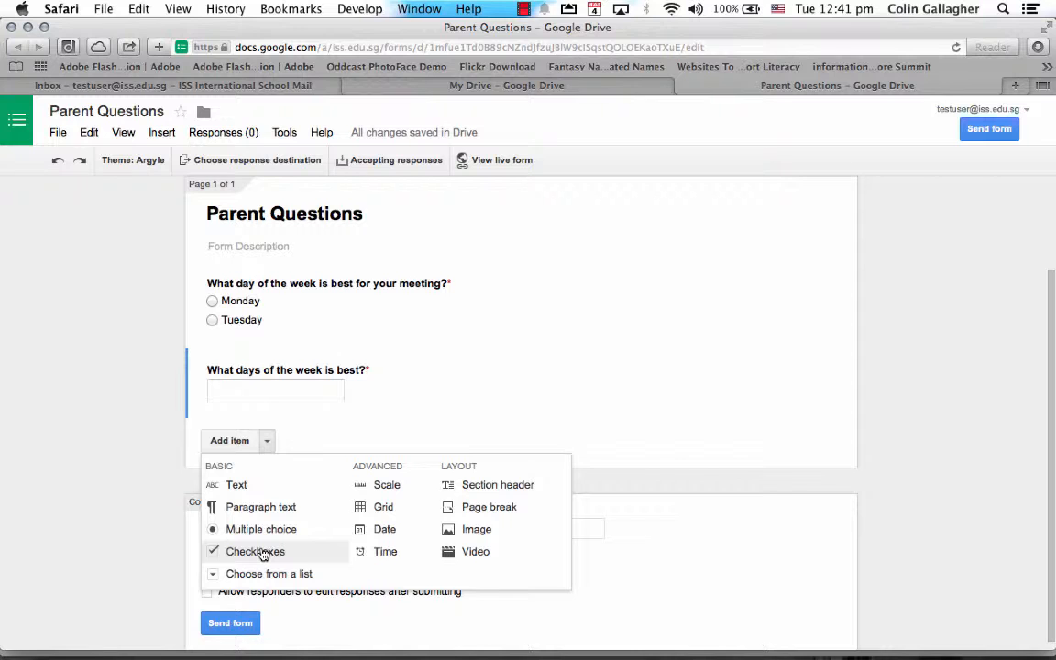
click(144, 479)
scroll(146, 479, up, 3)
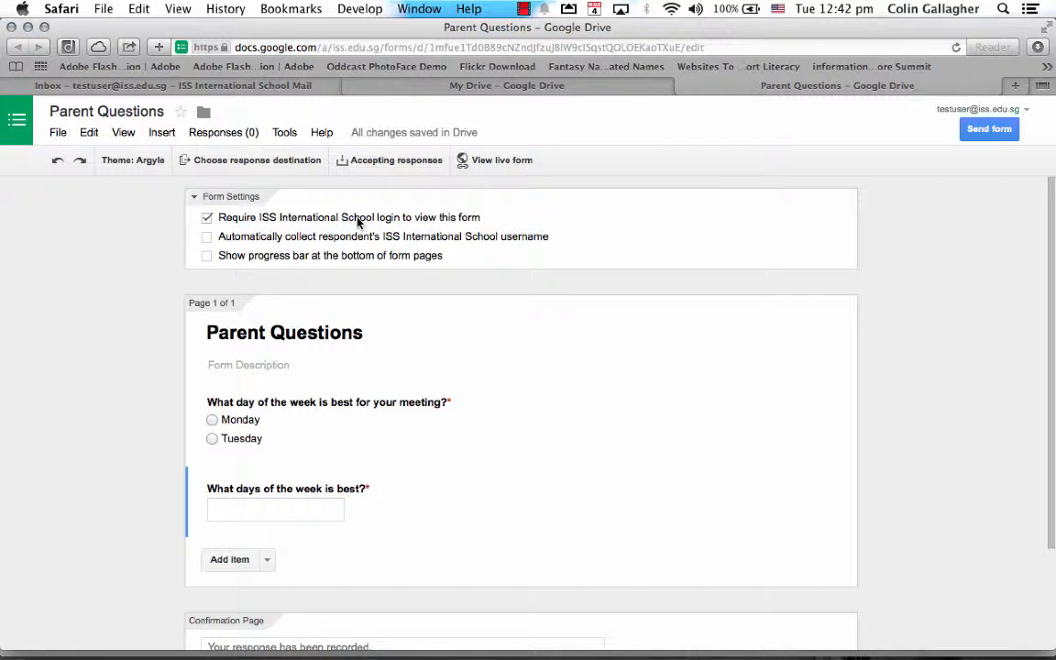
Drop the sign-in requirement, send responses to a new spreadsheet, and view the live form.
click(207, 218)
click(347, 411)
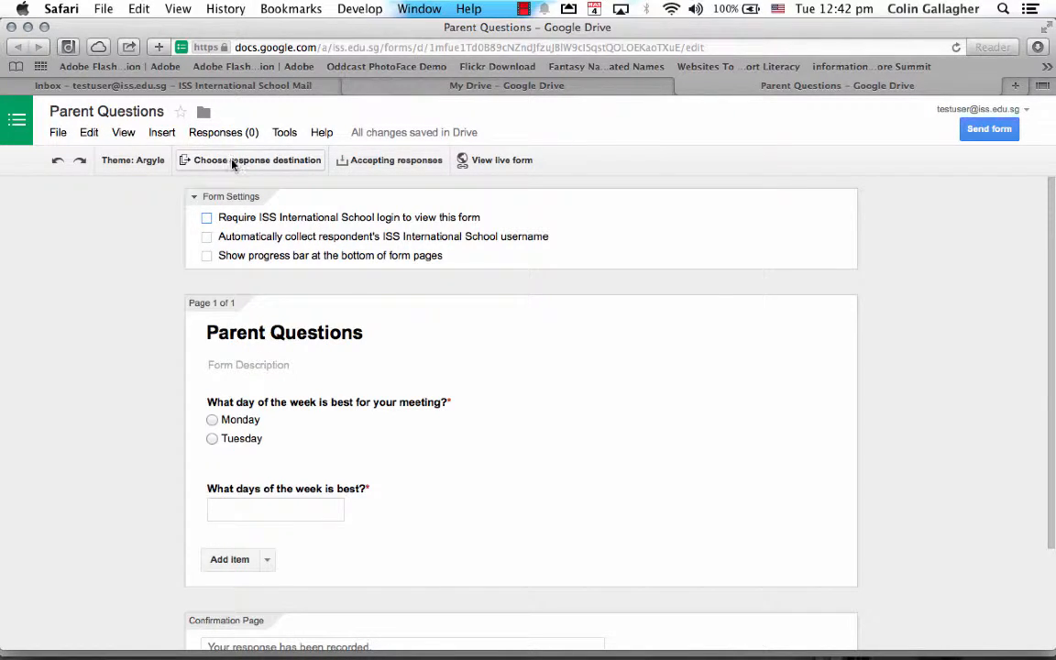
click(263, 165)
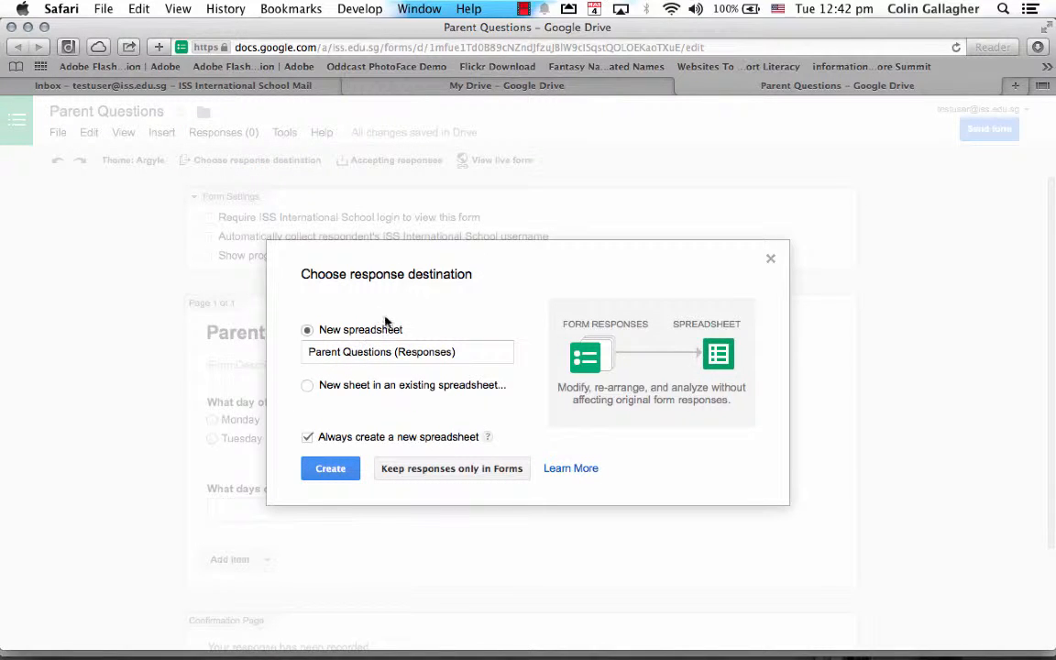
click(330, 469)
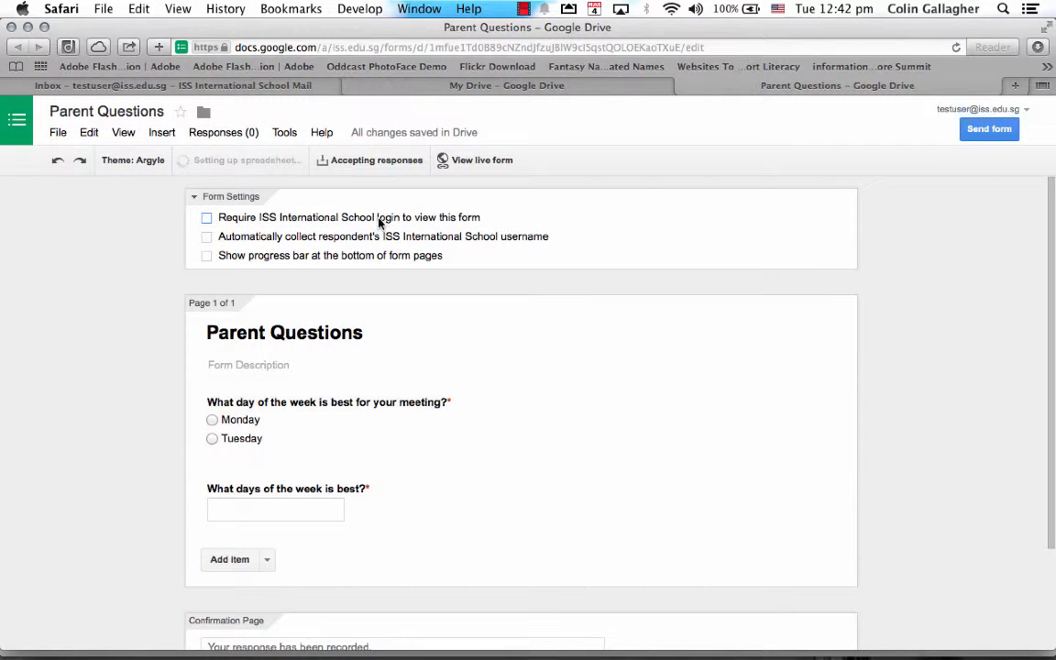
click(436, 161)
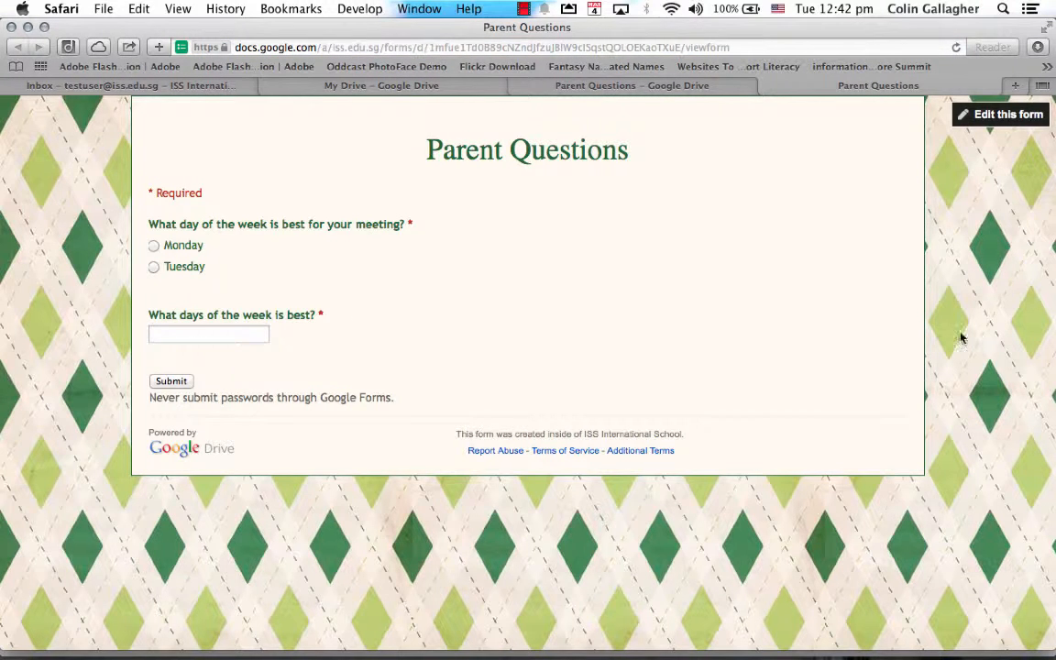
Choose Monday, type Monday in the text answer, submit, and go back to My Drive.
click(175, 247)
click(207, 332)
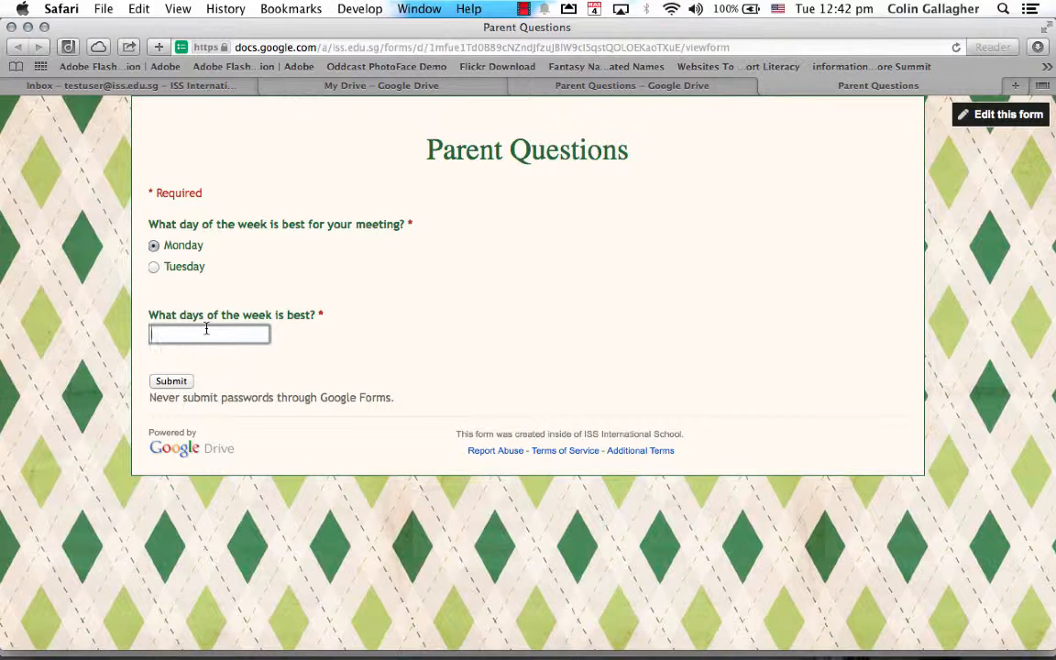
text(Monday)
click(173, 382)
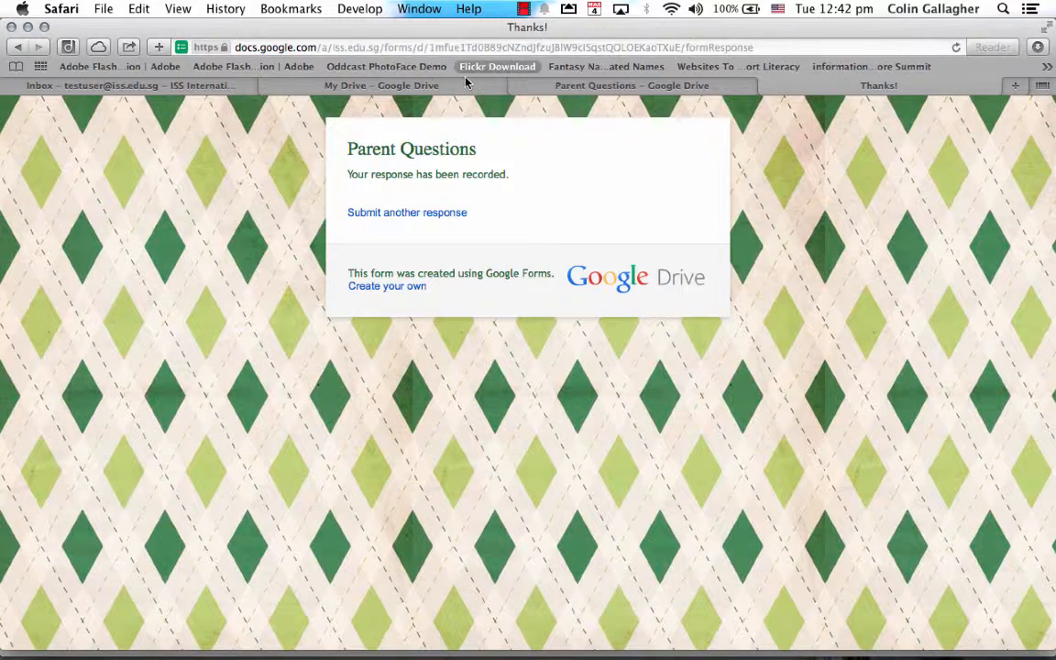
click(385, 85)
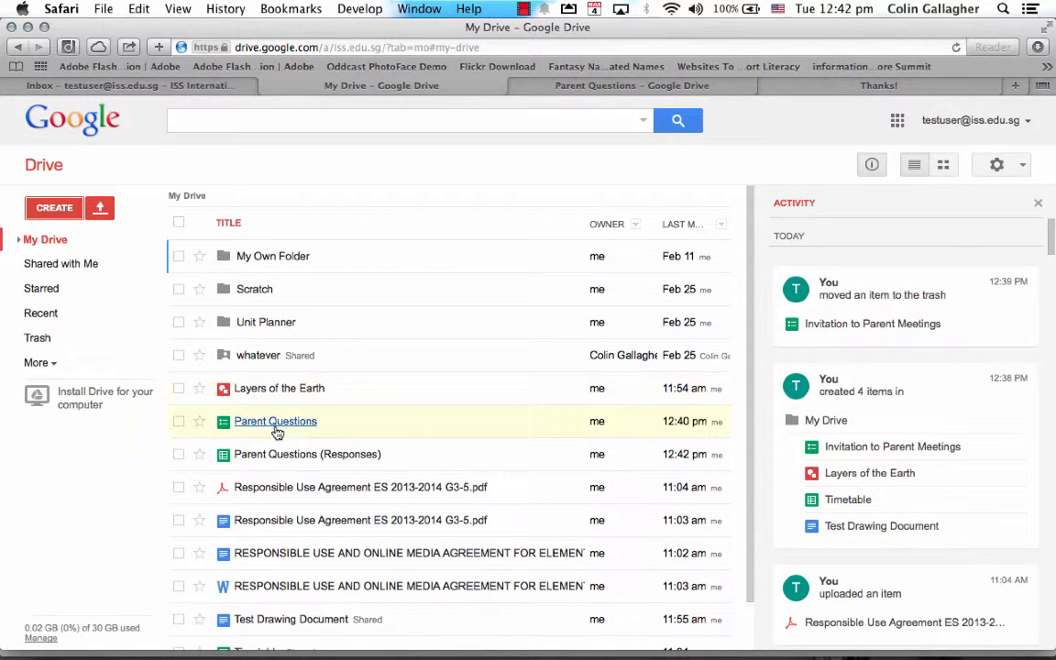
Open the Parent Questions (Responses) spreadsheet to see the Monday row, then return to the form editor.
click(297, 455)
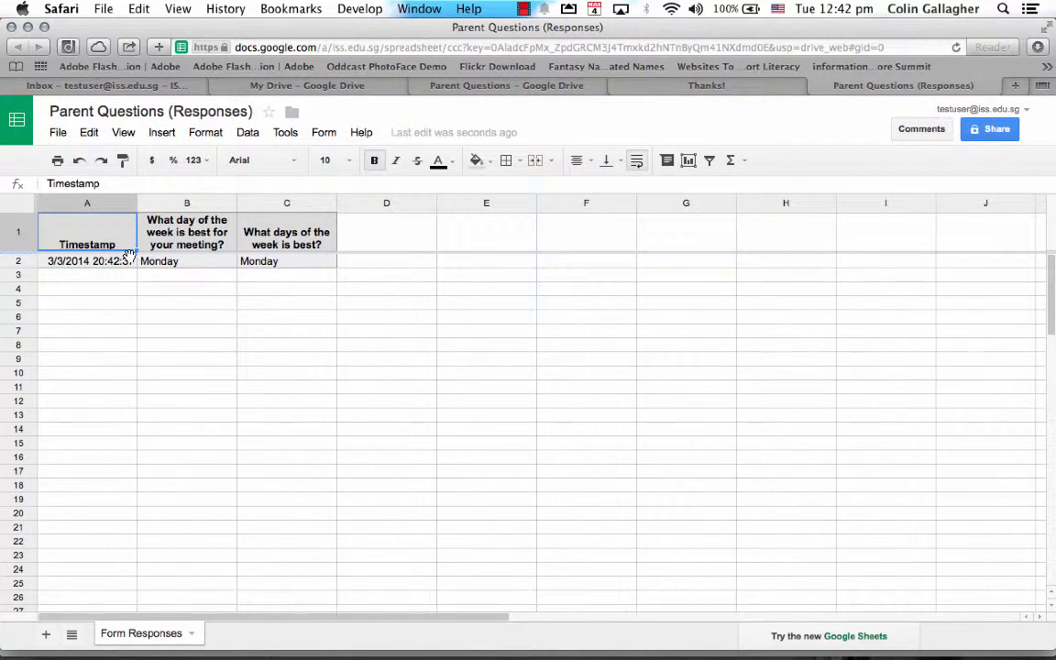
click(639, 85)
click(508, 85)
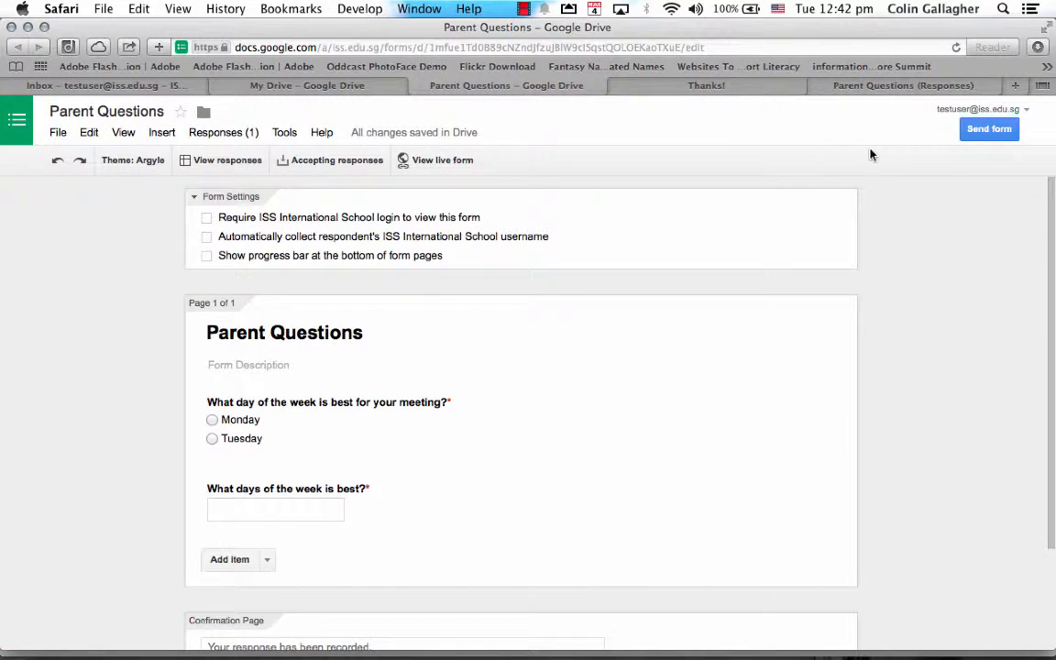
In Send form via email, replace the suggested group address with the test account's email address.
click(988, 130)
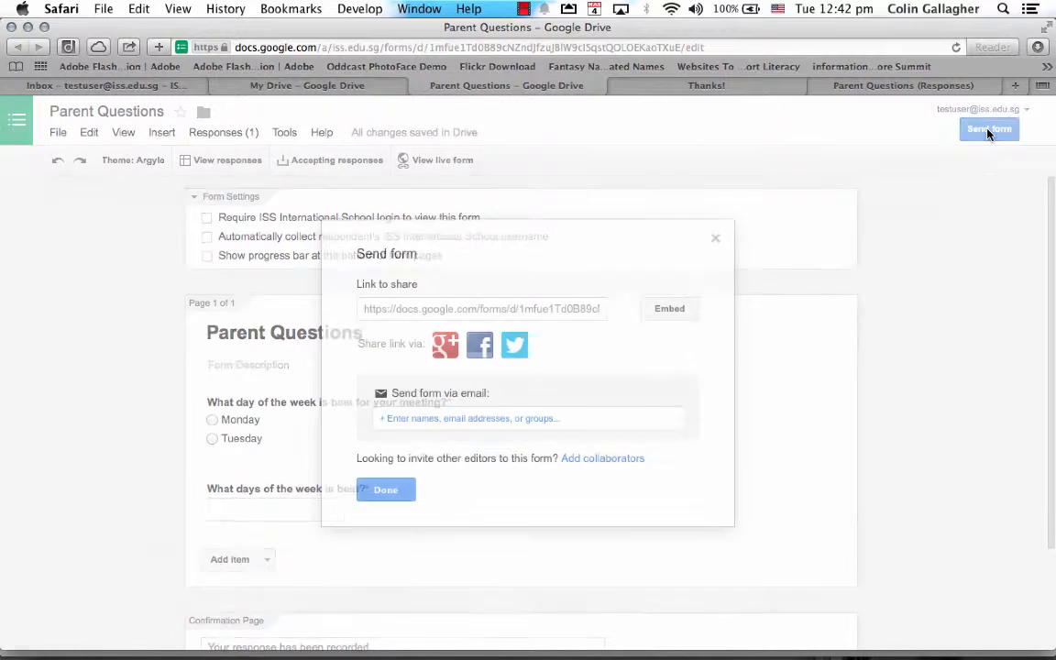
click(424, 415)
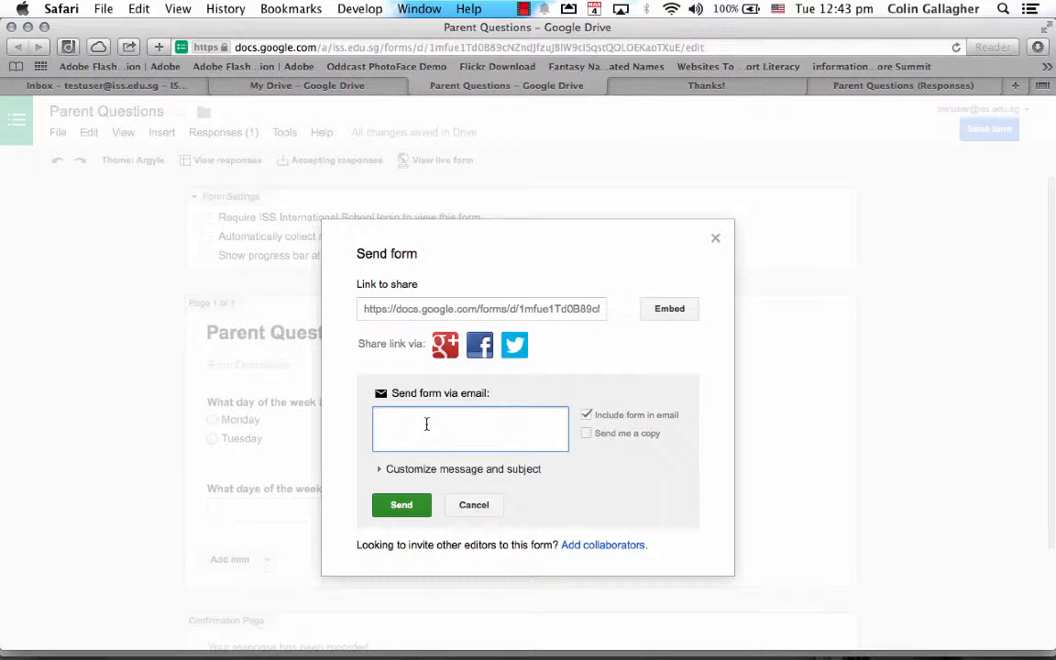
text(ers" <est)
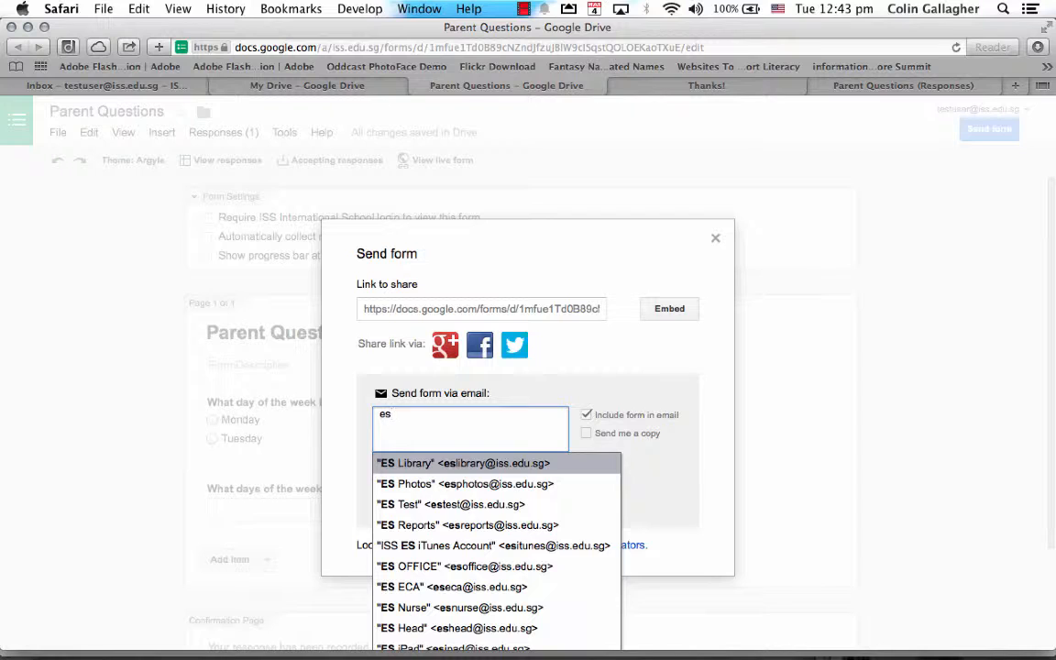
text(e)
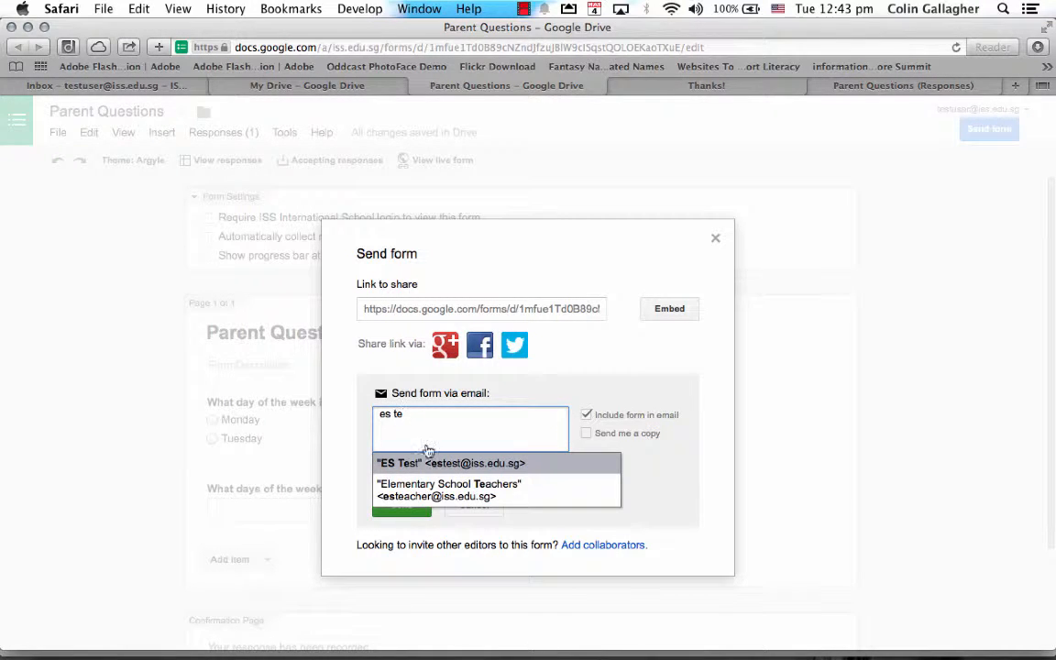
key(Down)
key(Return)
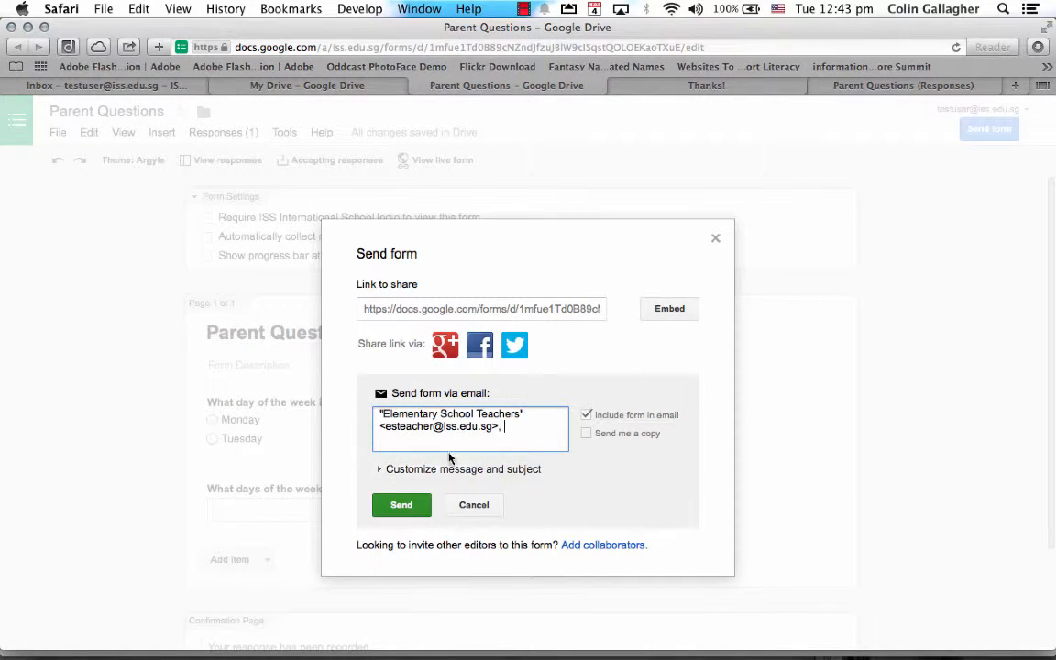
drag(384, 426, 456, 428)
triple_click(458, 436)
text(ert)
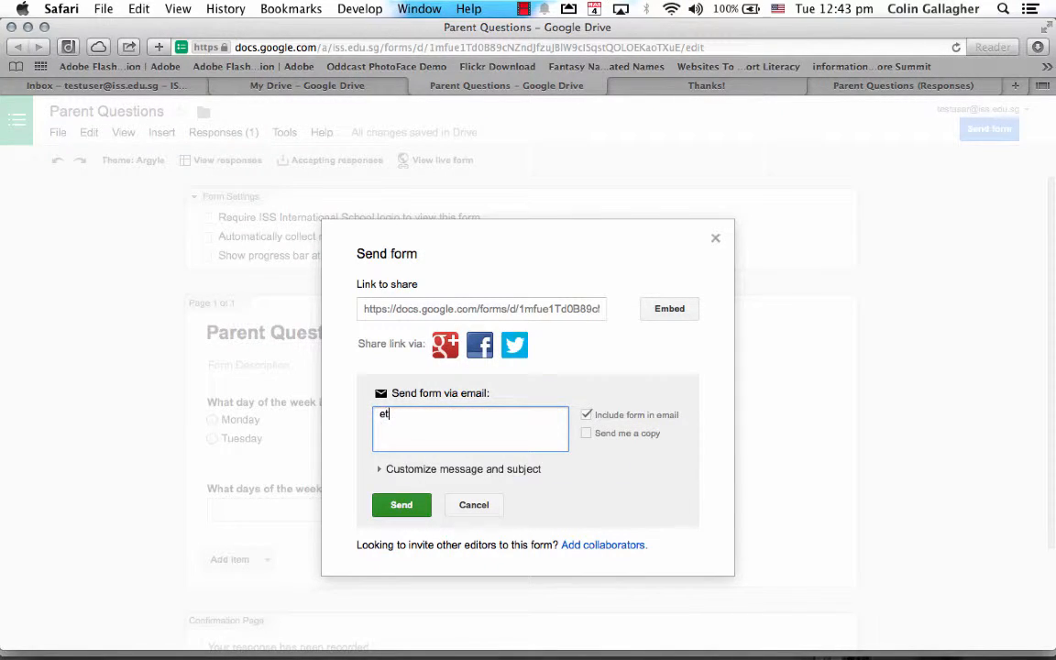
key(BackSpace)
key(BackSpace)
text(test)
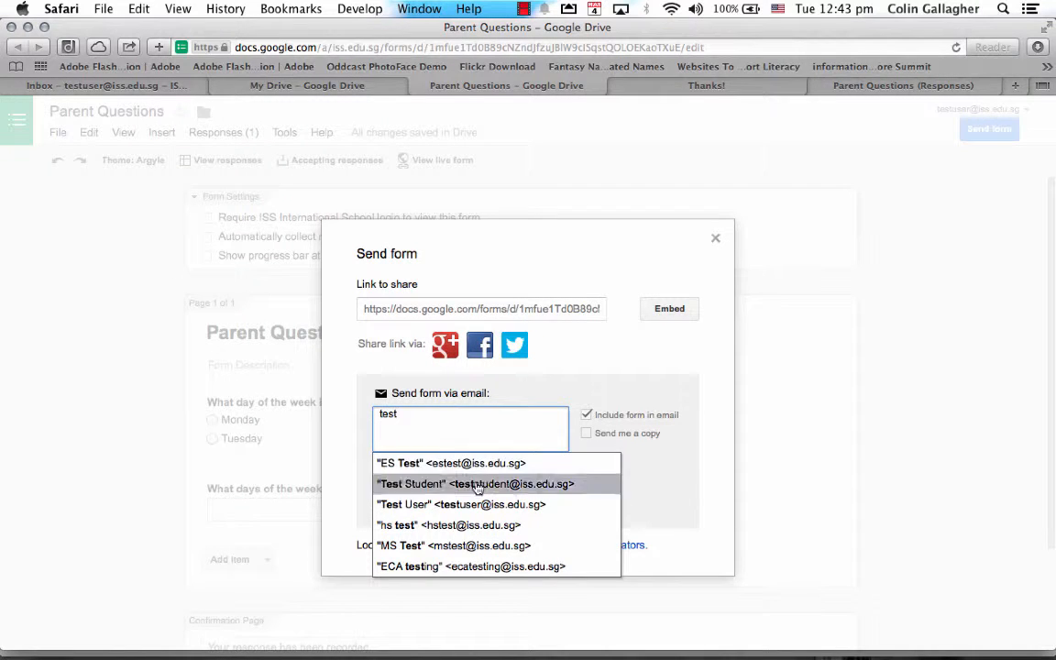
click(447, 504)
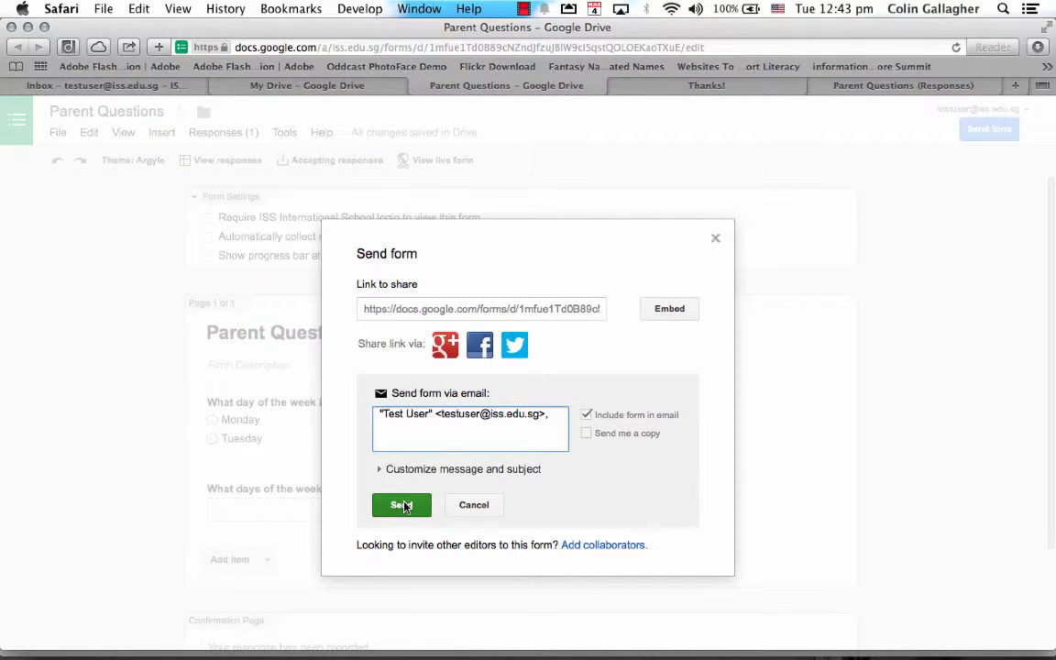
Send the email with the form included, then check the inbox.
click(401, 505)
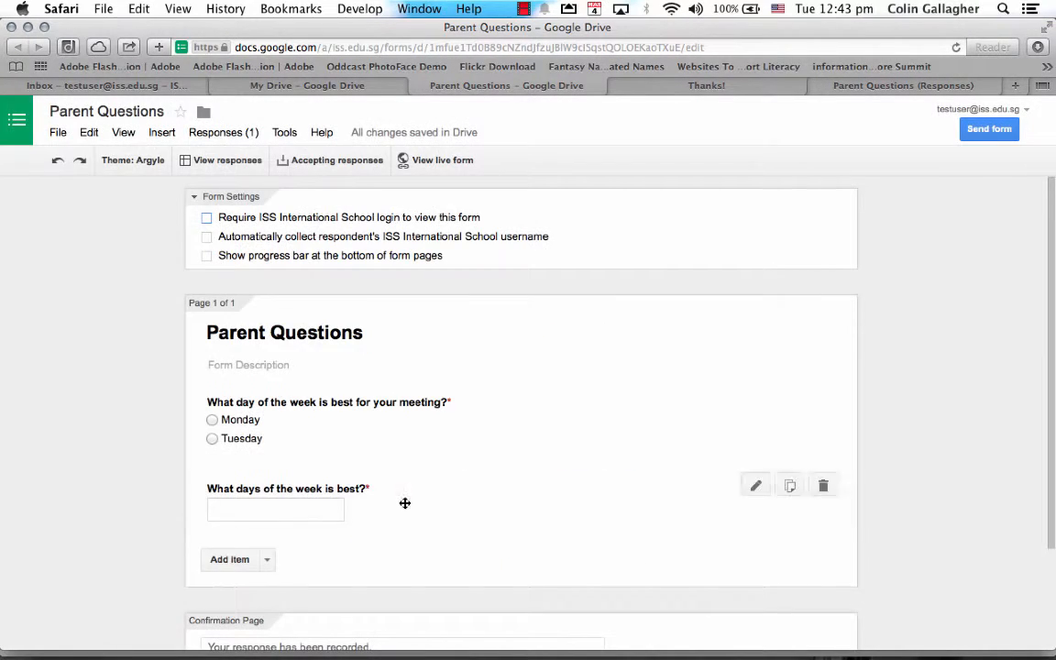
click(152, 87)
click(53, 240)
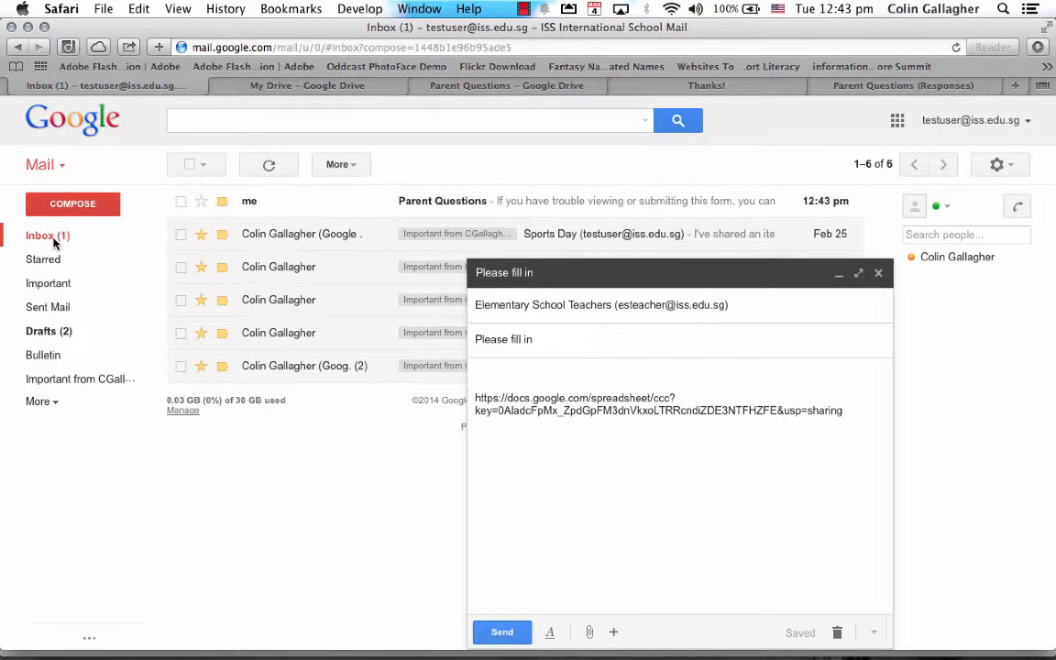
Close the draft, open the Parent Questions email, display its images, and follow the viewform link.
click(877, 272)
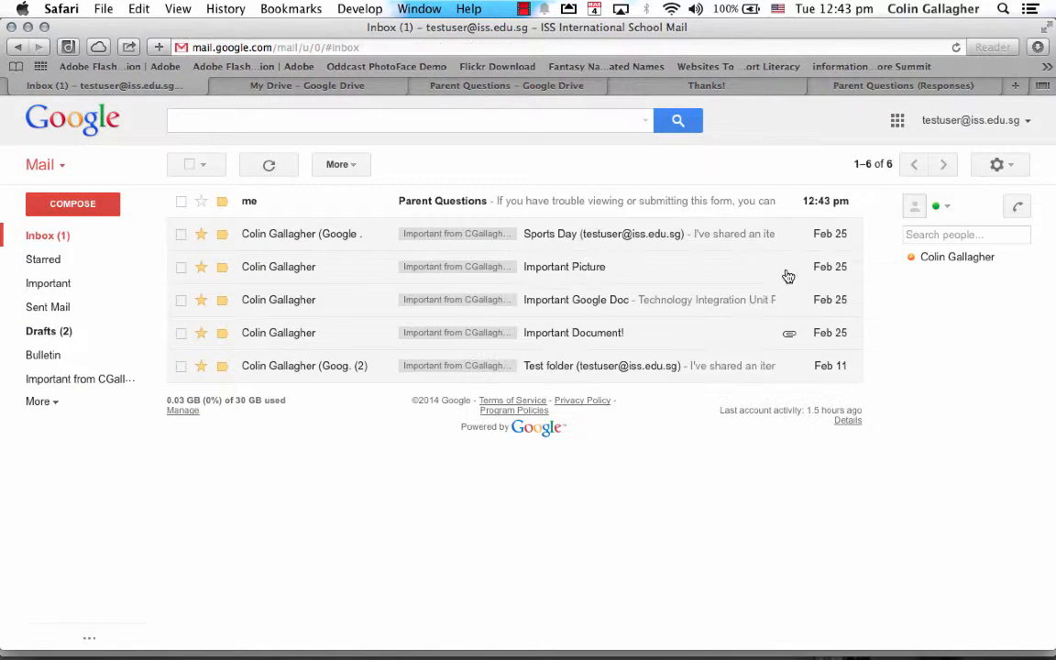
click(445, 203)
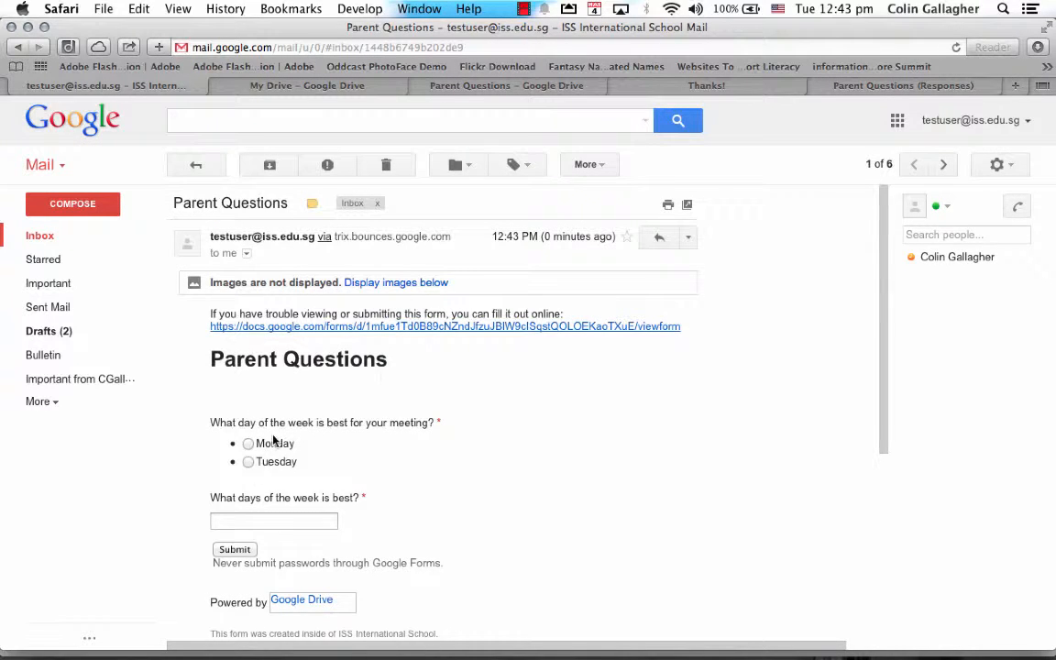
scroll(274, 441, down, 1)
scroll(326, 394, up, 1)
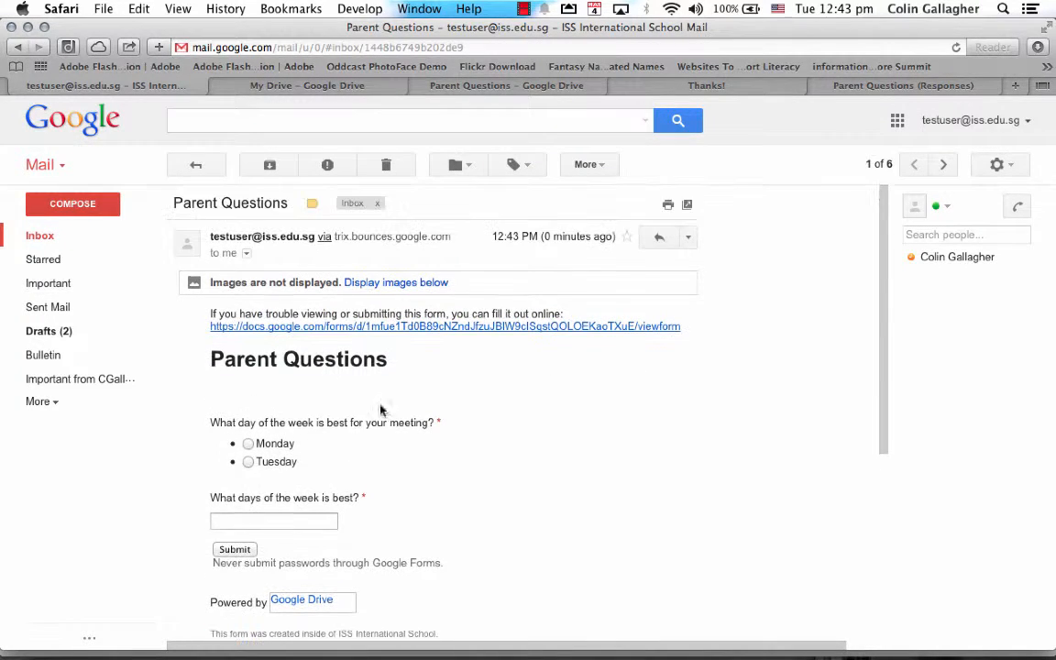
click(397, 285)
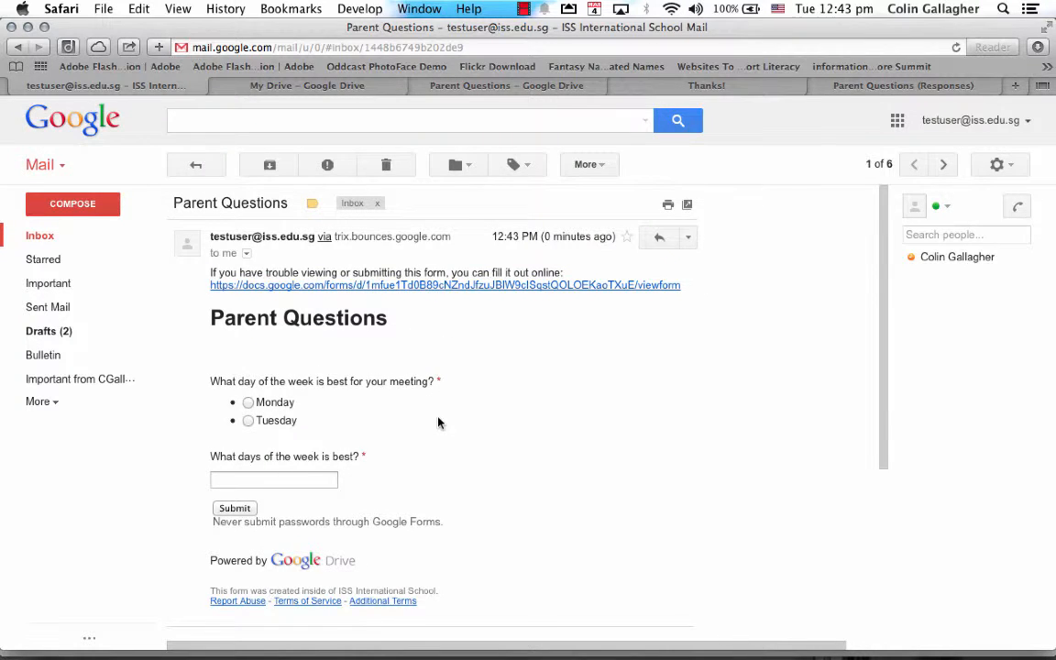
scroll(438, 424, down, 2)
scroll(308, 413, up, 2)
click(326, 286)
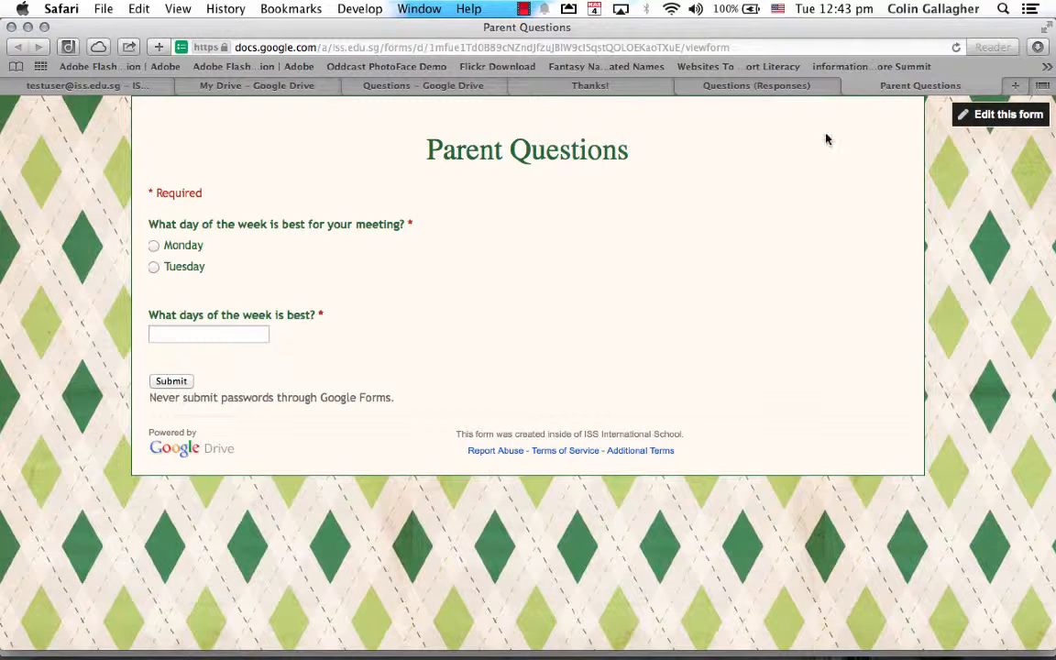
Close the live form tab with Cmd+W, then close the Thanks! tab.
key(super+w)
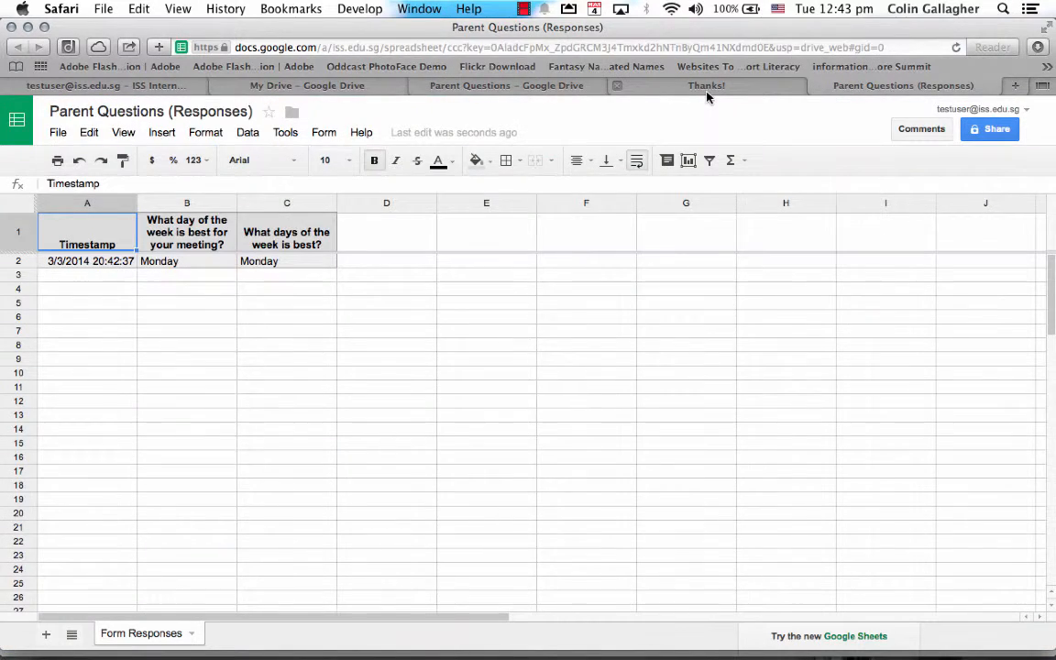
click(641, 85)
click(617, 85)
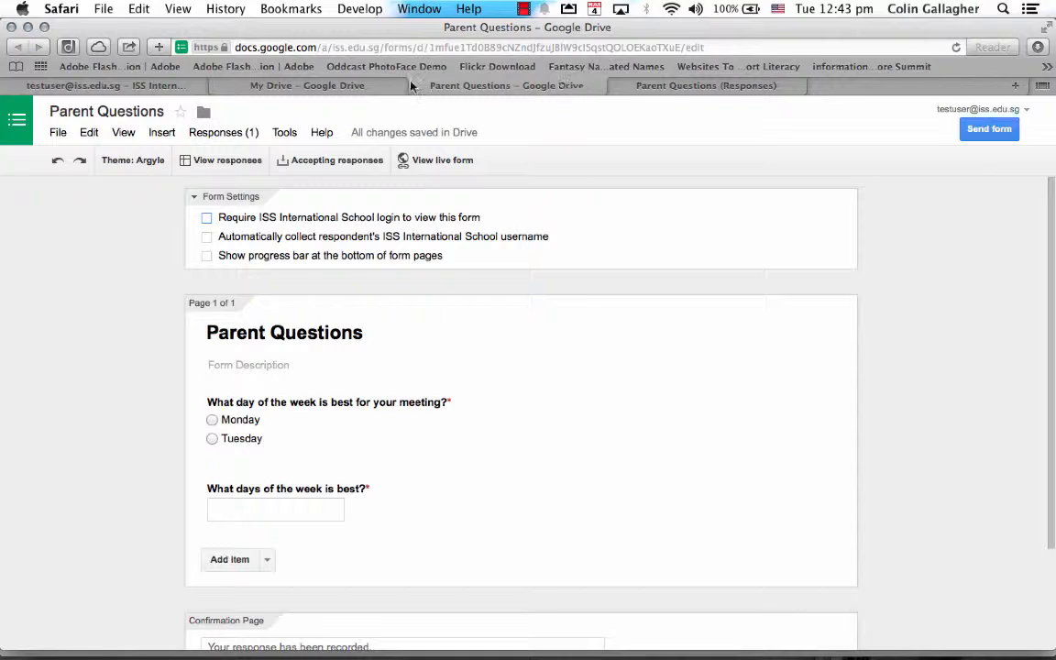